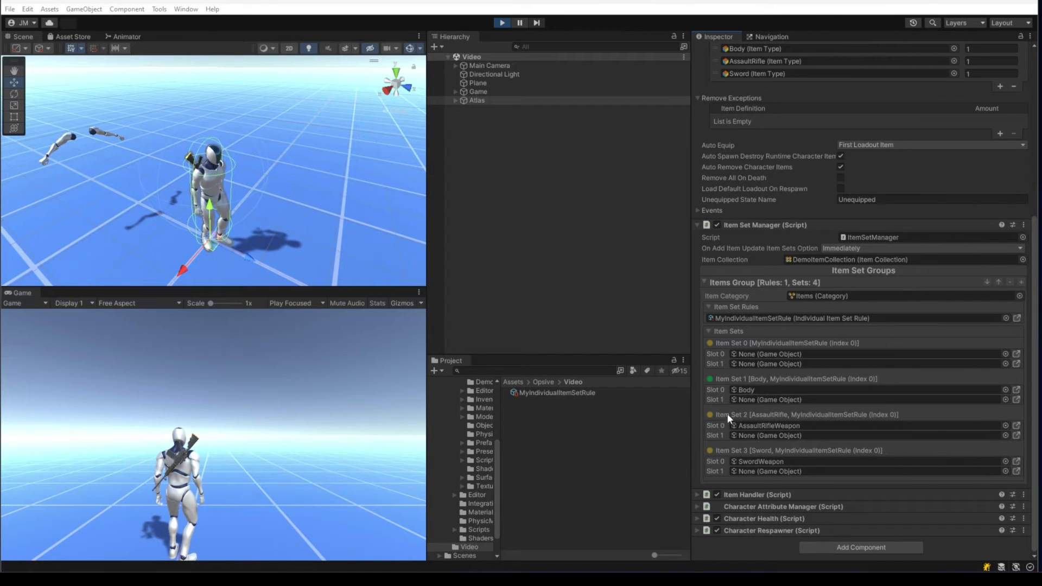
# Step: In the running game, equip the assault rifle, then switch to the sword
pyautogui.scroll(1, 784, 158)
pyautogui.scroll(2, 770, 135)
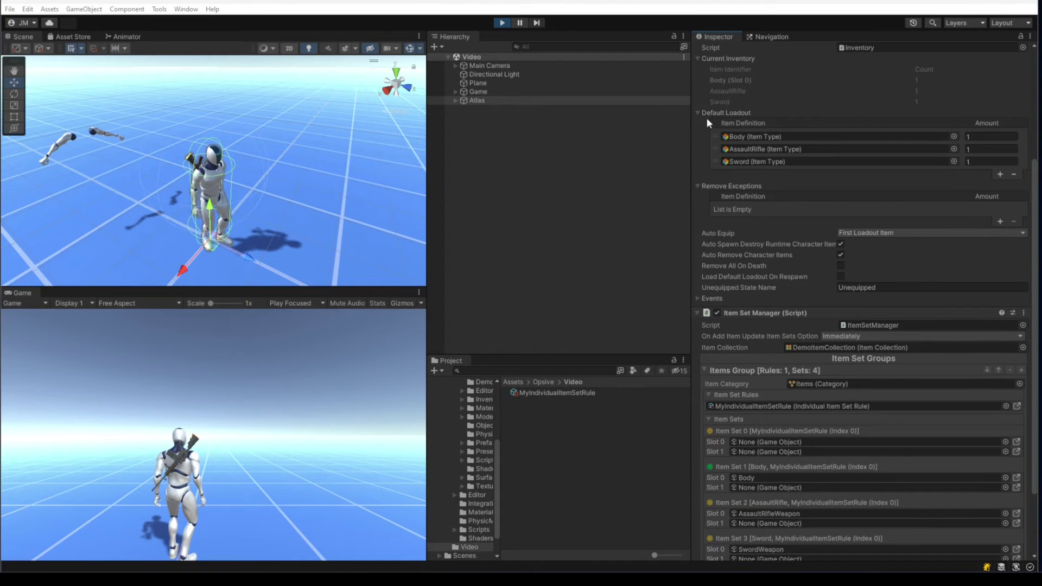
pyautogui.scroll(2, 737, 164)
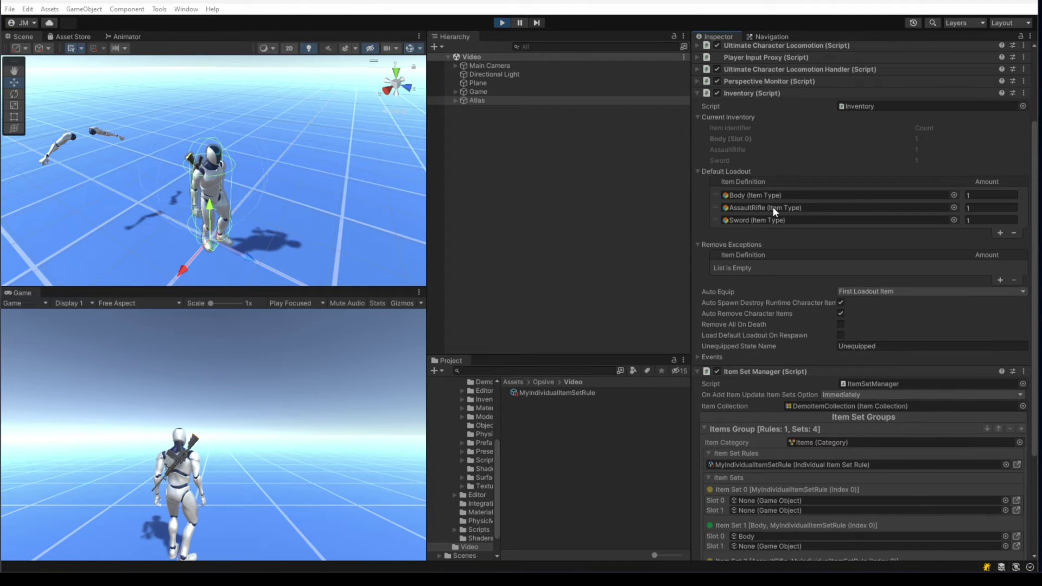
pyautogui.scroll(-3, 770, 318)
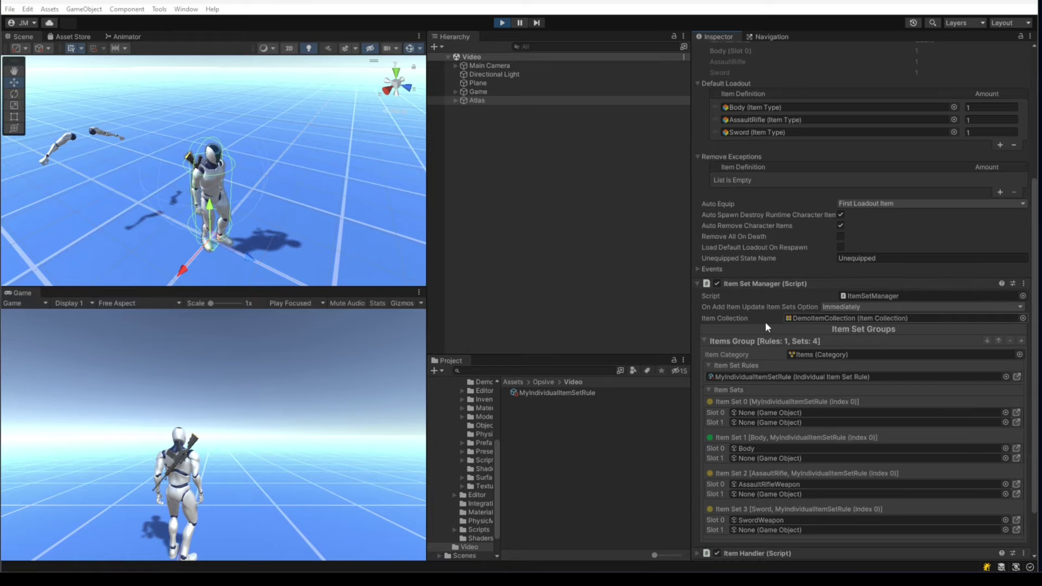
pyautogui.scroll(-3, 765, 321)
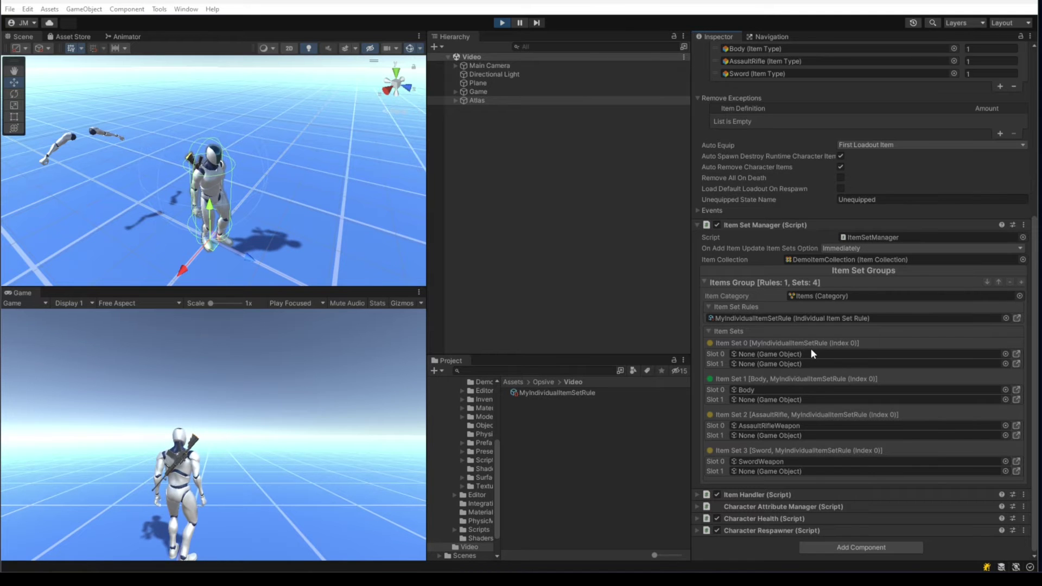
pyautogui.click(291, 413)
pyautogui.press('2')
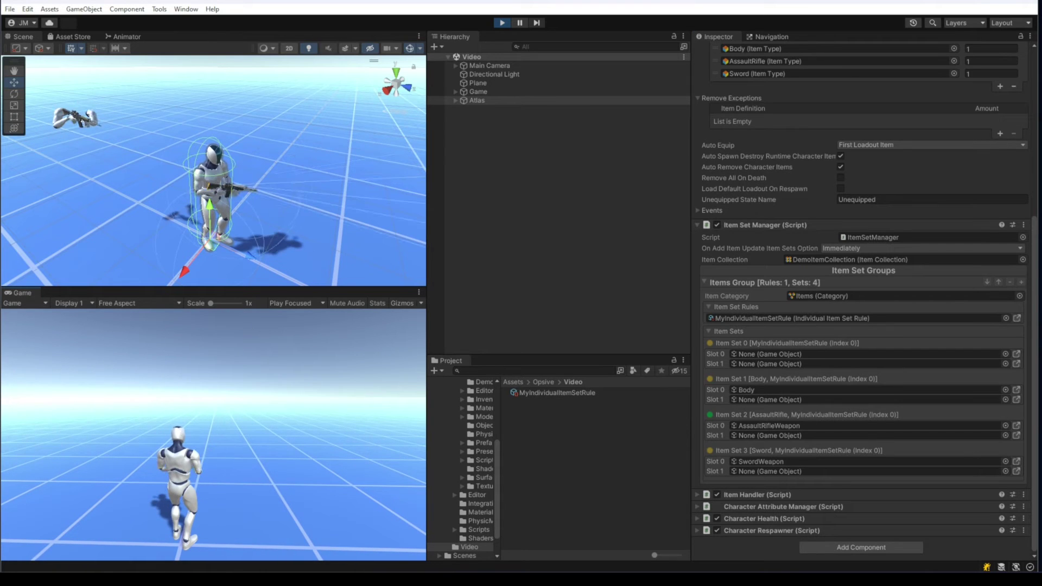
pyautogui.press('3')
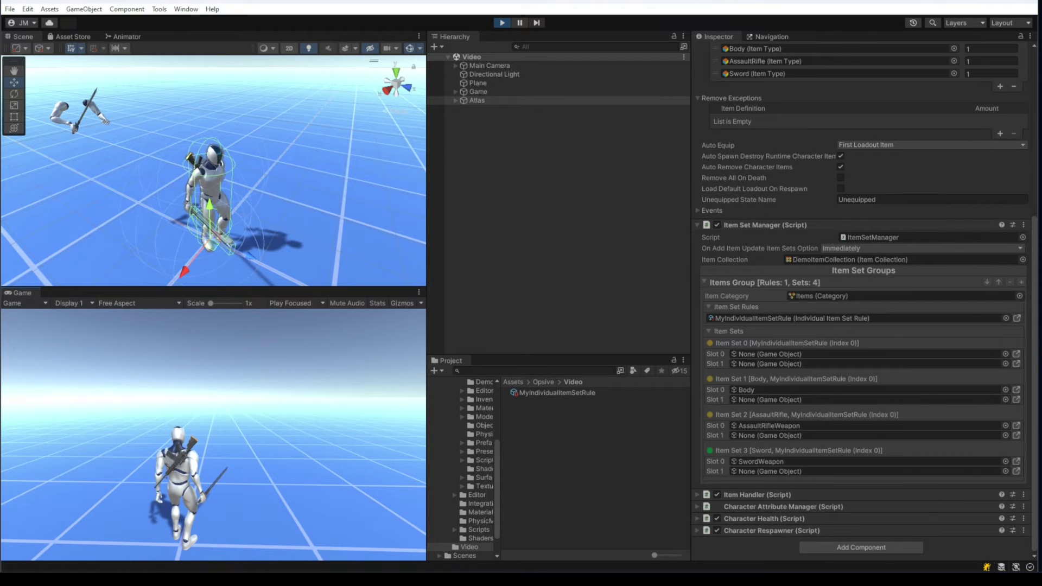
# Step: Switch back to the rifle, to the sword, to unarmed and to the sword again, then stop the game
pyautogui.press('2')
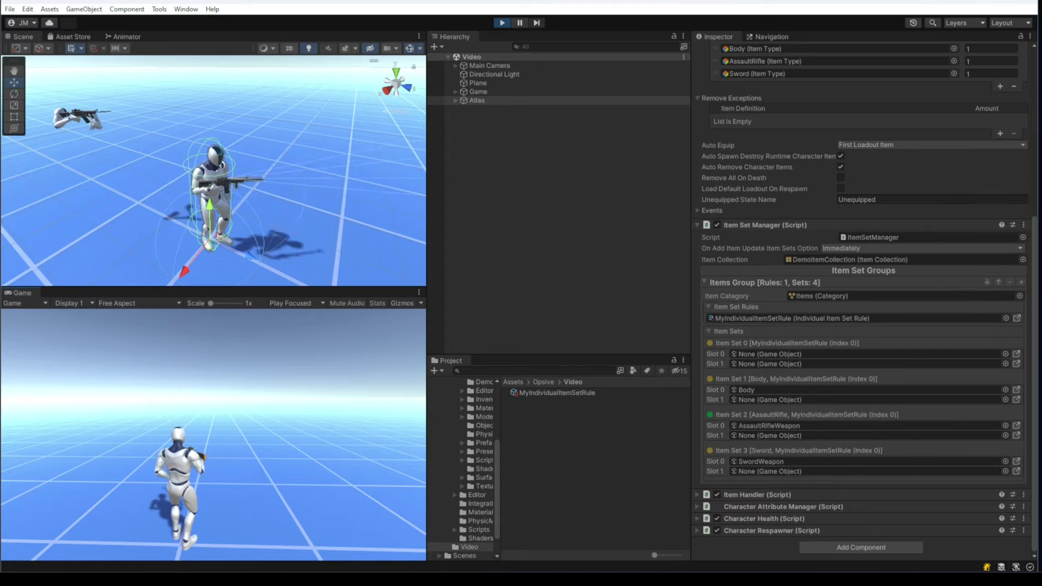
pyautogui.press('3')
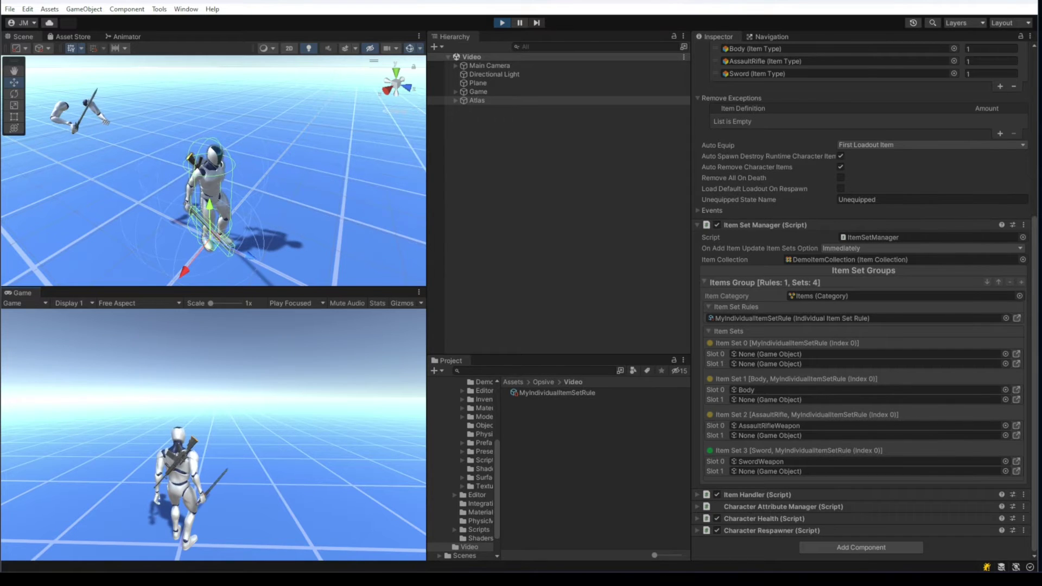
pyautogui.press('3')
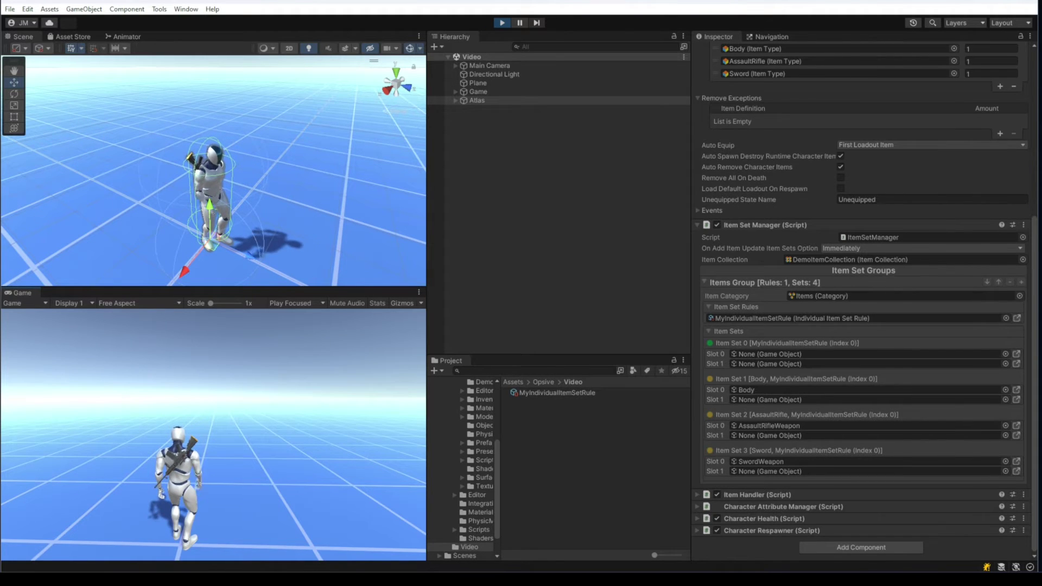
pyautogui.press('3')
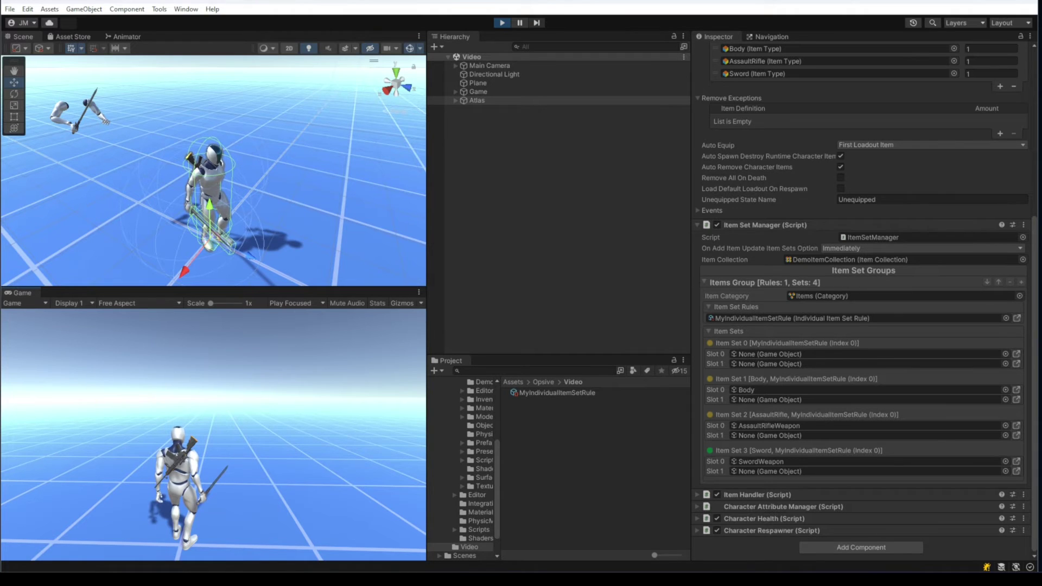
pyautogui.click(503, 25)
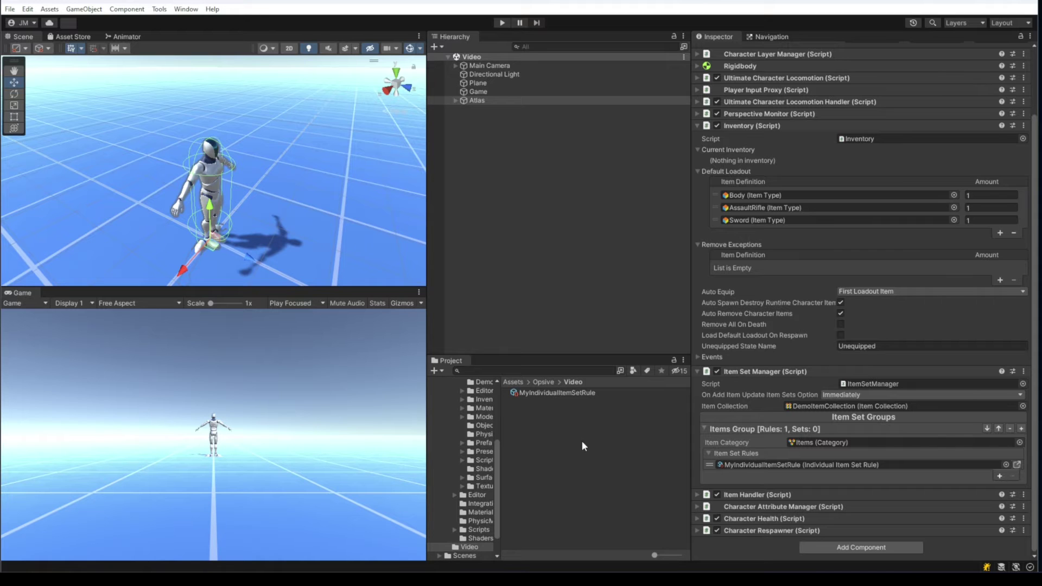
# Step: Create an Opsive Item Type Item Set Rule asset in the Video folder and begin renaming it
pyautogui.rightClick(578, 438)
pyautogui.moveTo(705, 148)
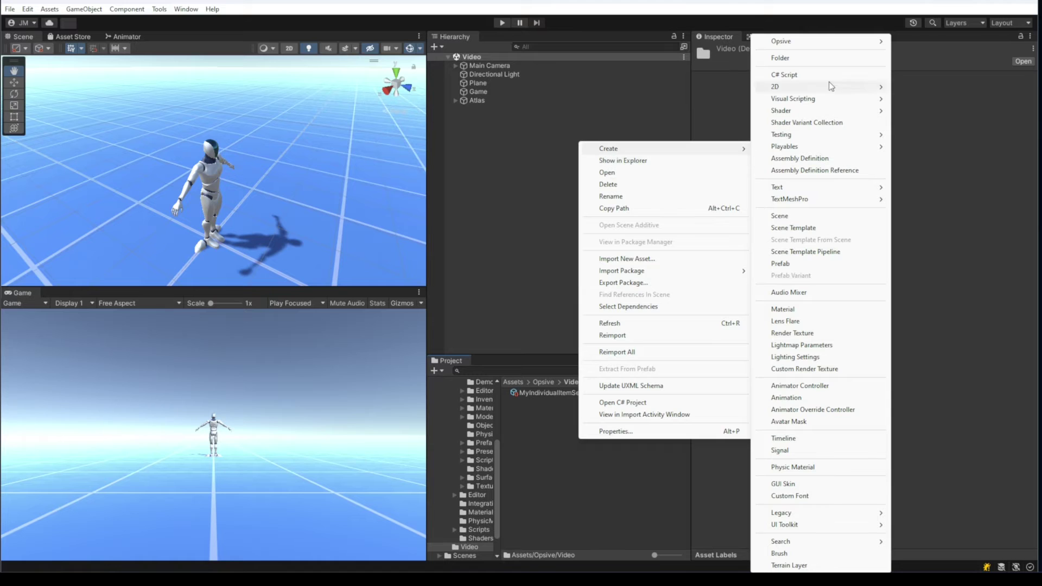
pyautogui.moveTo(851, 41)
pyautogui.moveTo(955, 69)
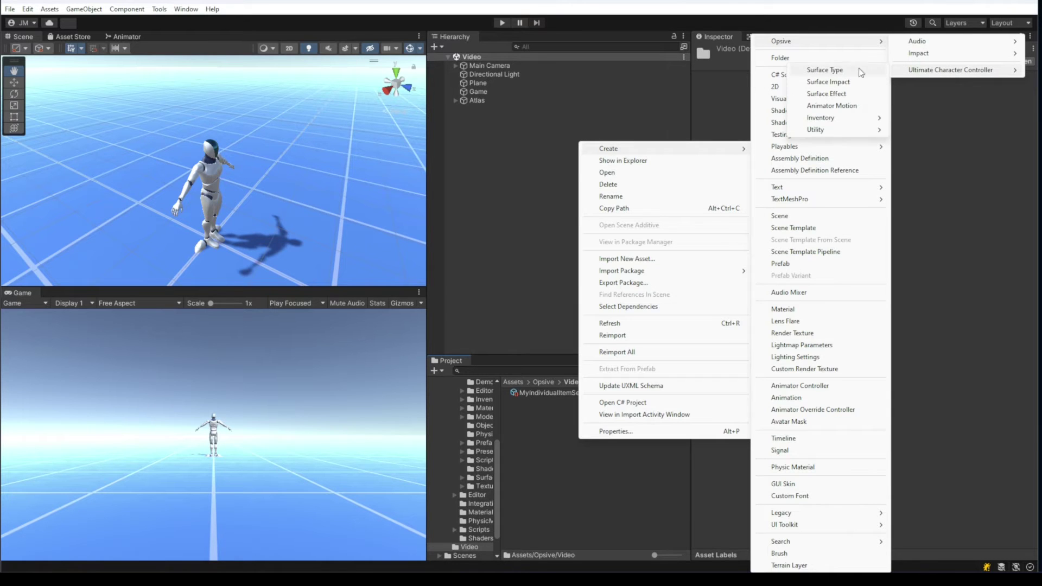
pyautogui.moveTo(837, 119)
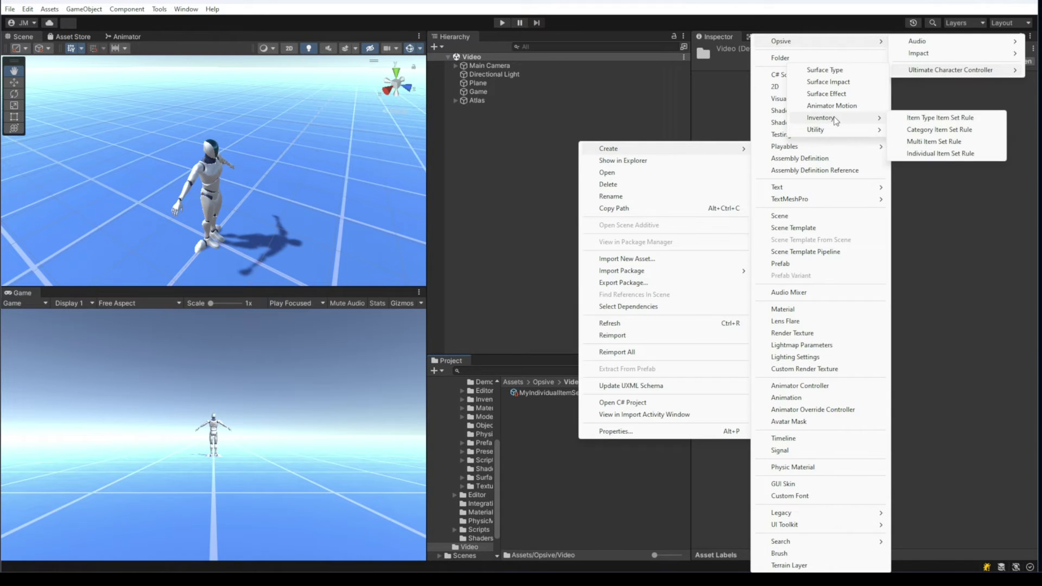
pyautogui.click(957, 119)
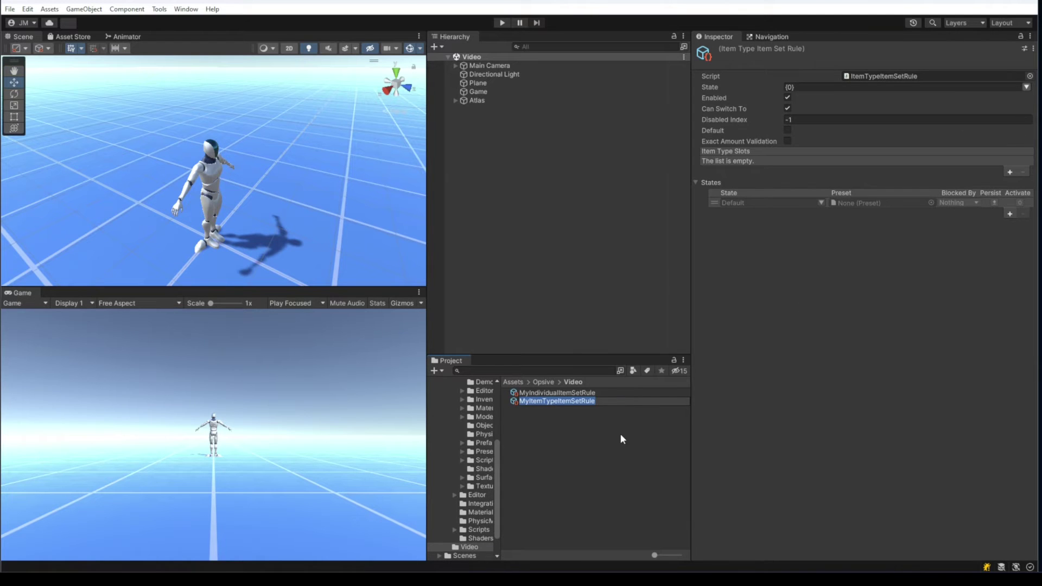
pyautogui.click(532, 402)
# Step: Name the rule BodyItemTypeItemSetRule, give it a Body item type slot, Can Switch To off, Default on
pyautogui.write('Bo')
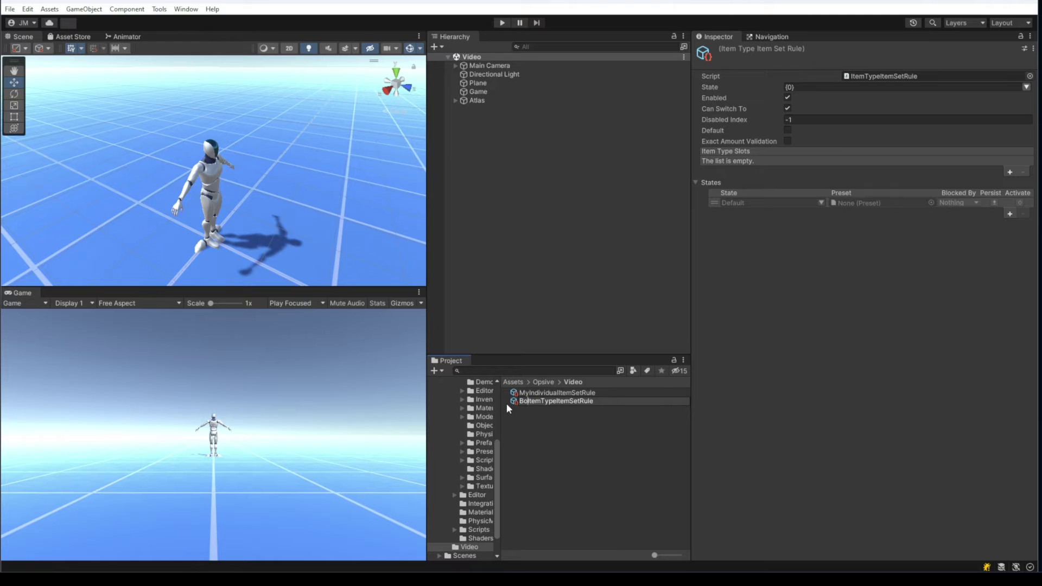
pyautogui.write('dy')
pyautogui.press('Return')
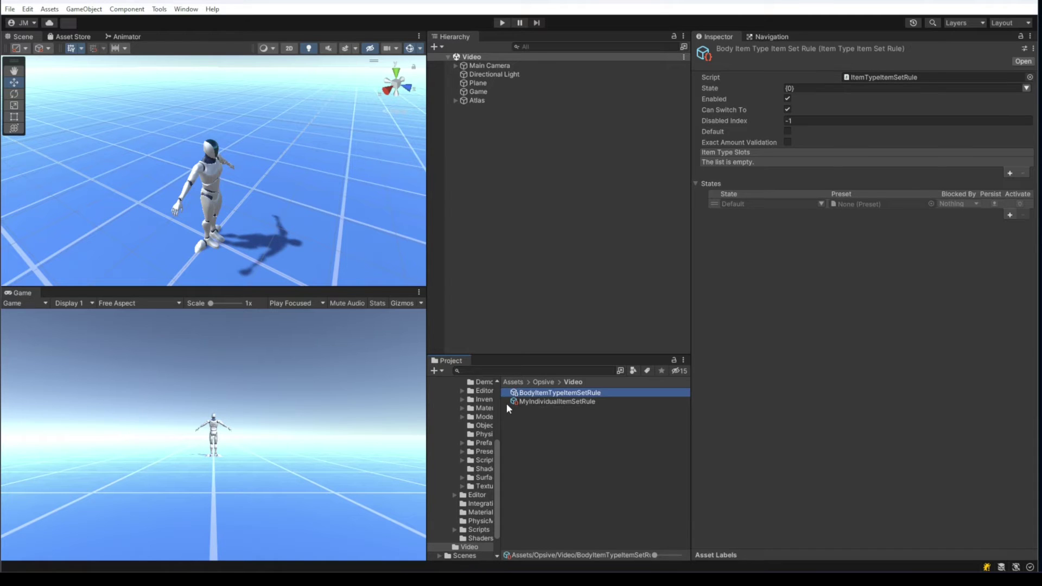
pyautogui.click(1009, 171)
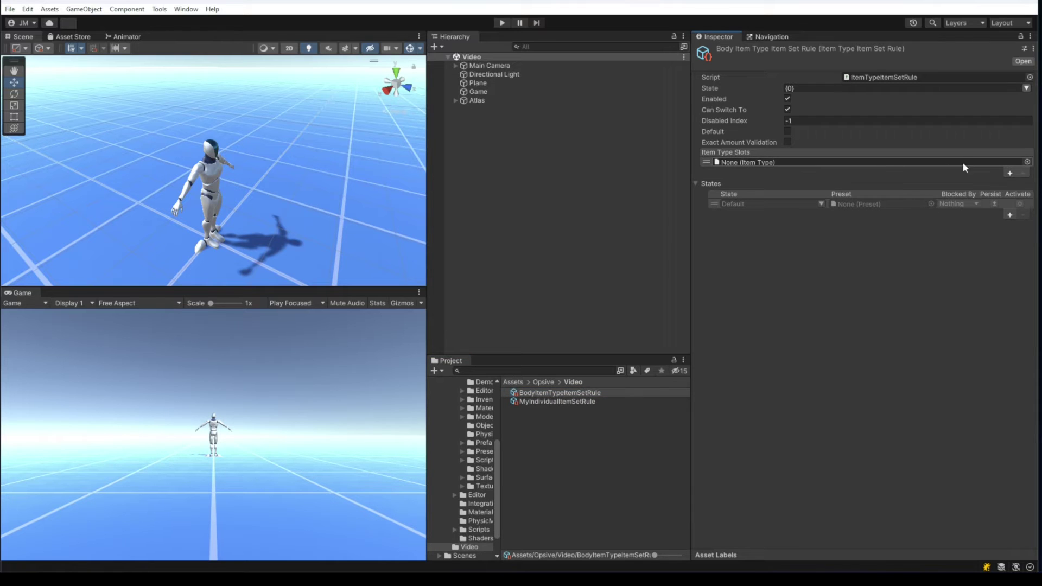
pyautogui.click(1027, 162)
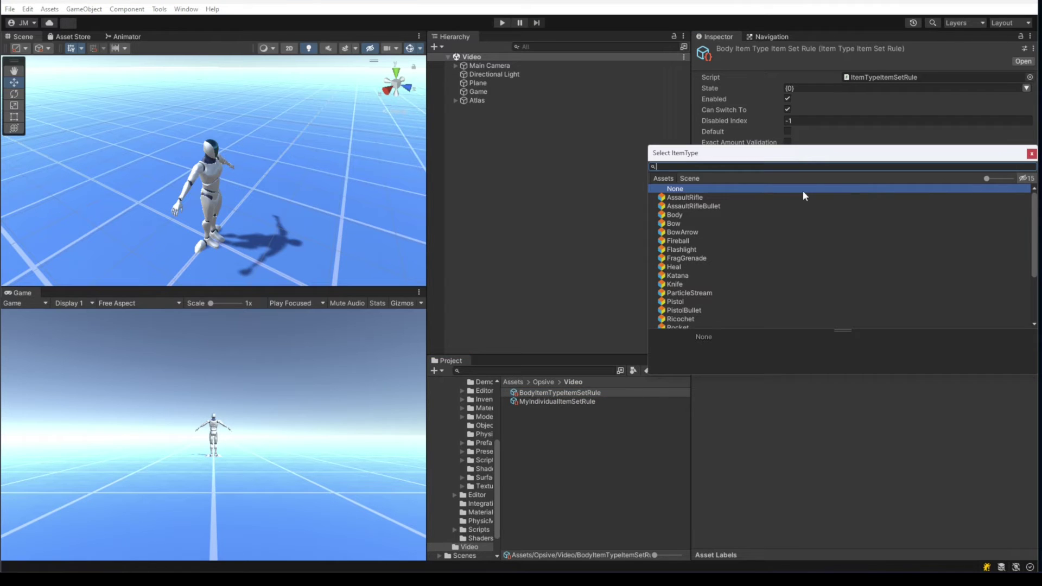
pyautogui.doubleClick(676, 217)
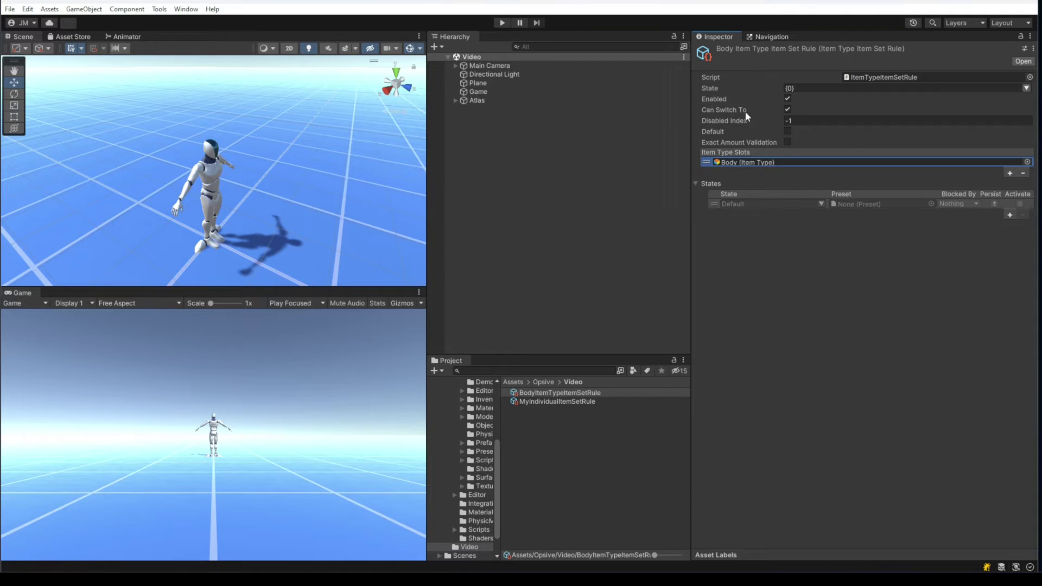
pyautogui.click(787, 110)
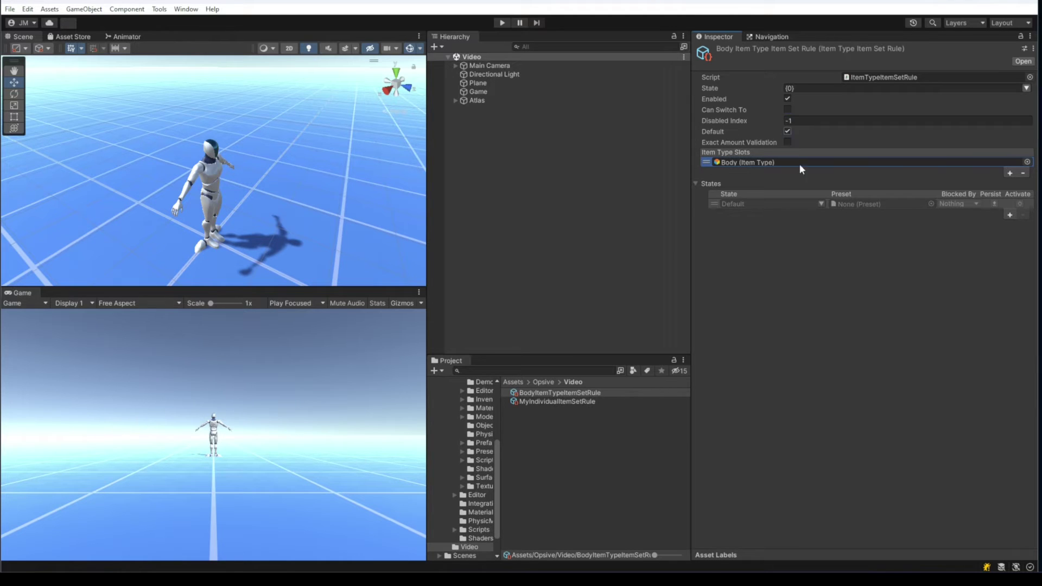
pyautogui.click(570, 473)
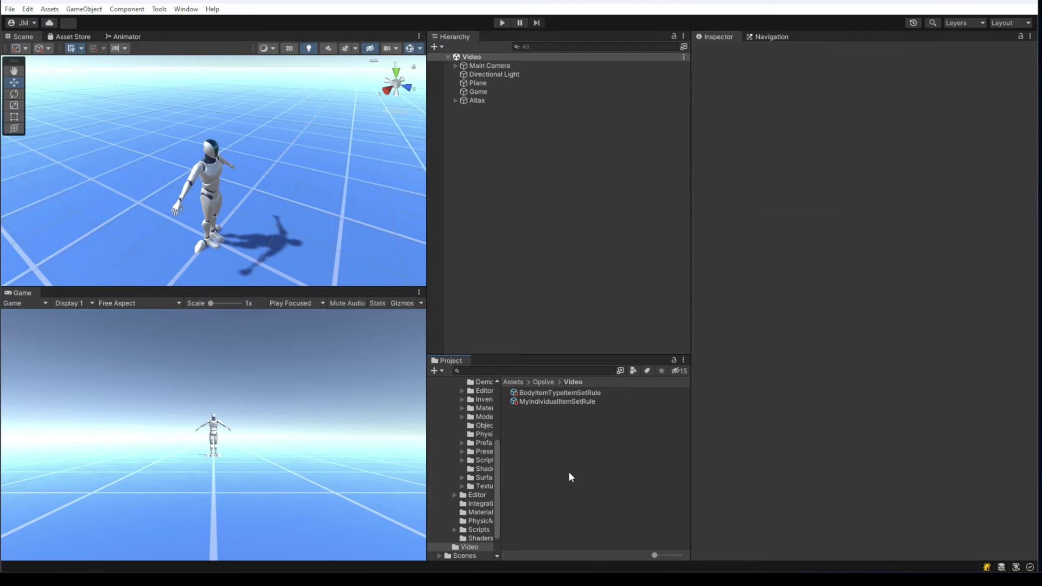
# Step: On Atlas's Item Set Manager, swap MyIndividualItemSetRule for BodyItemTypeItemSetRule
pyautogui.click(490, 102)
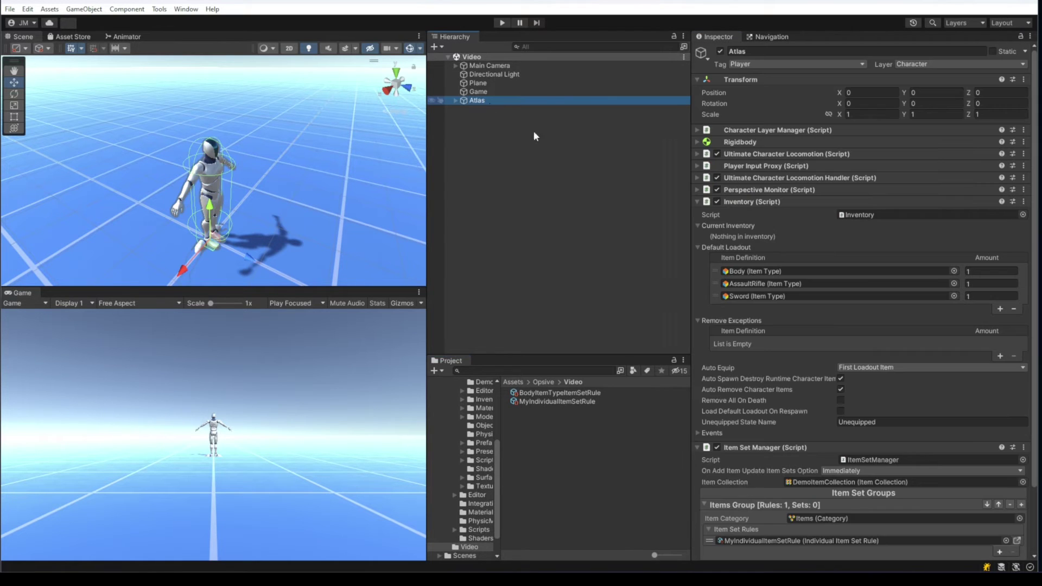
pyautogui.scroll(-3, 781, 410)
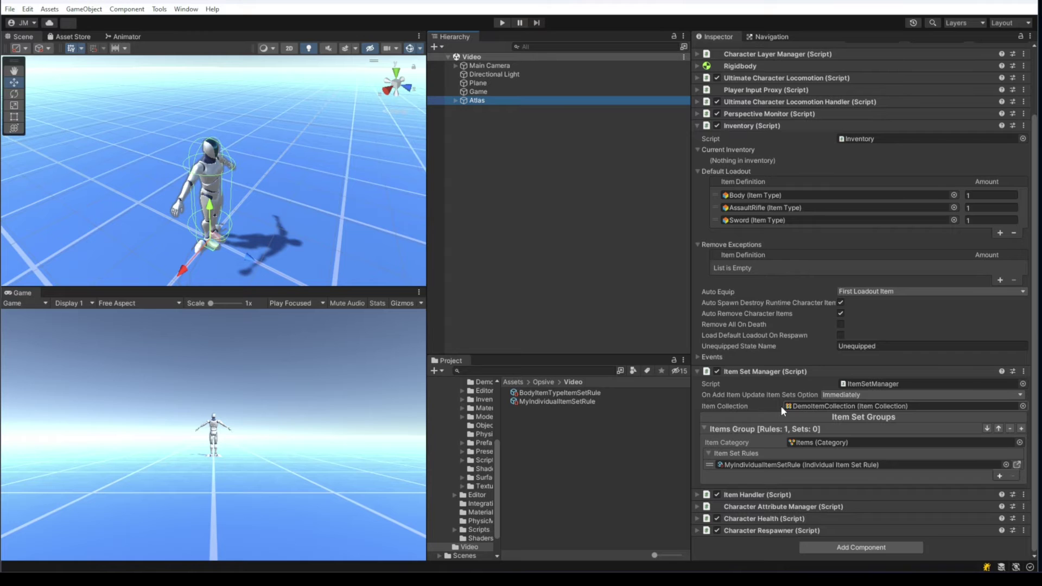
pyautogui.click(786, 465)
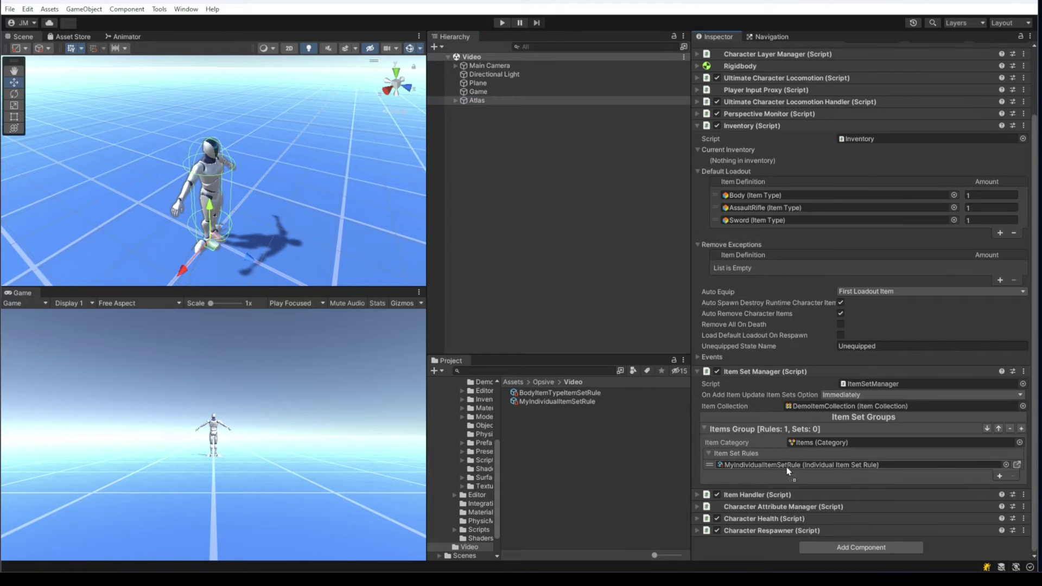
pyautogui.moveTo(786, 466)
pyautogui.mouseDown()
pyautogui.moveTo(807, 366)
pyautogui.moveTo(756, 461)
pyautogui.moveTo(789, 468)
pyautogui.mouseUp()
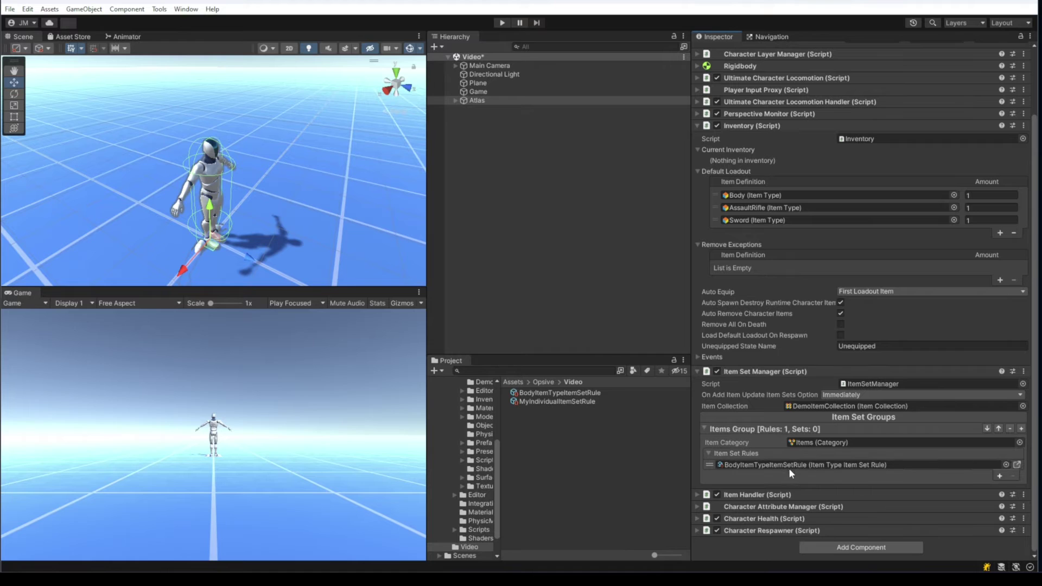
# Step: Enter Play mode and check that the Item Sets list shows the default Body item set
pyautogui.click(502, 24)
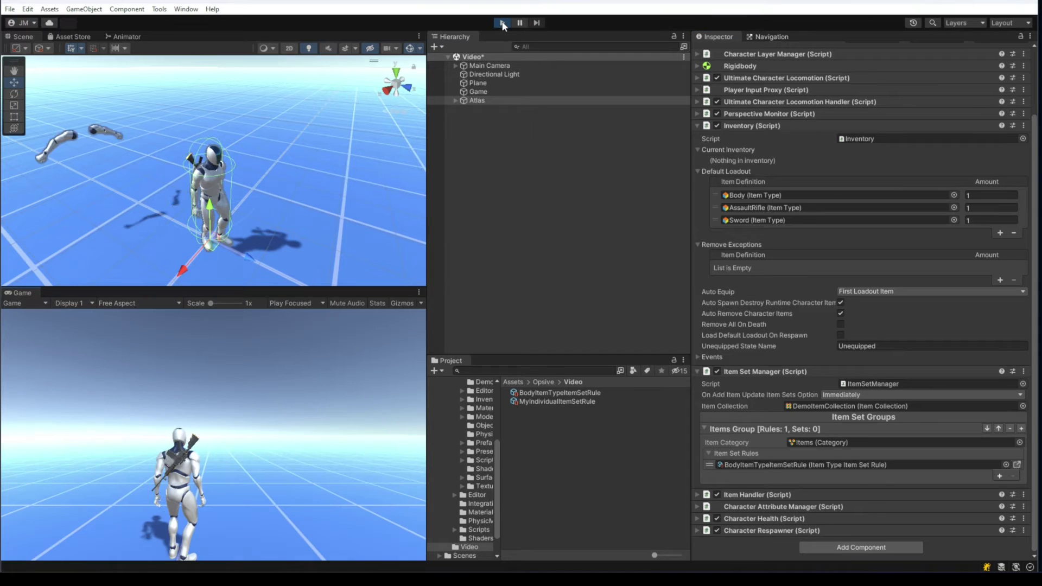
pyautogui.scroll(-3, 932, 279)
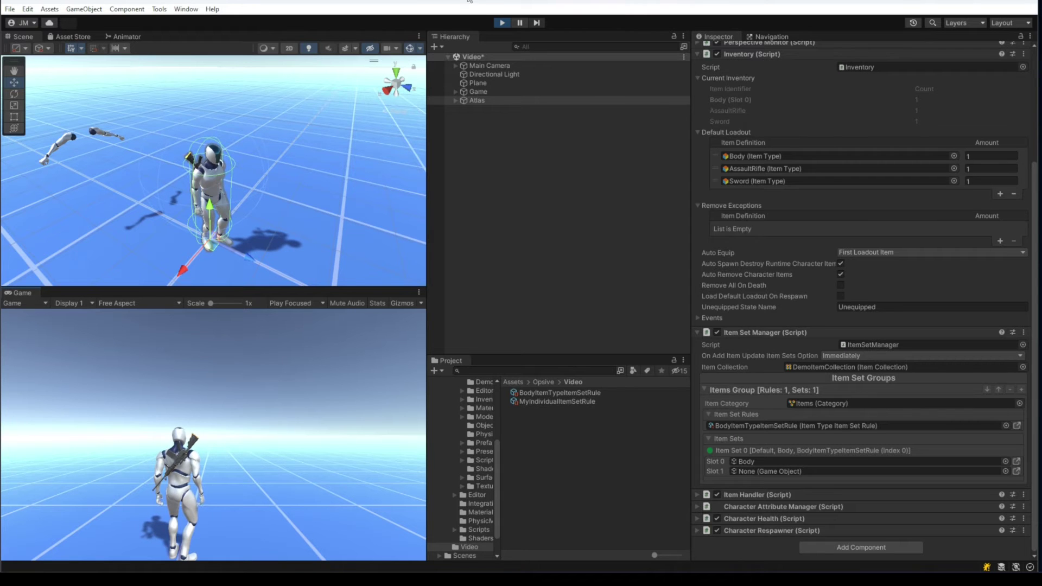
# Step: Stop Play mode and duplicate the Body rule as AssaultRifleItemTypeItemSetRule
pyautogui.hotkey('ctrl', 'p')
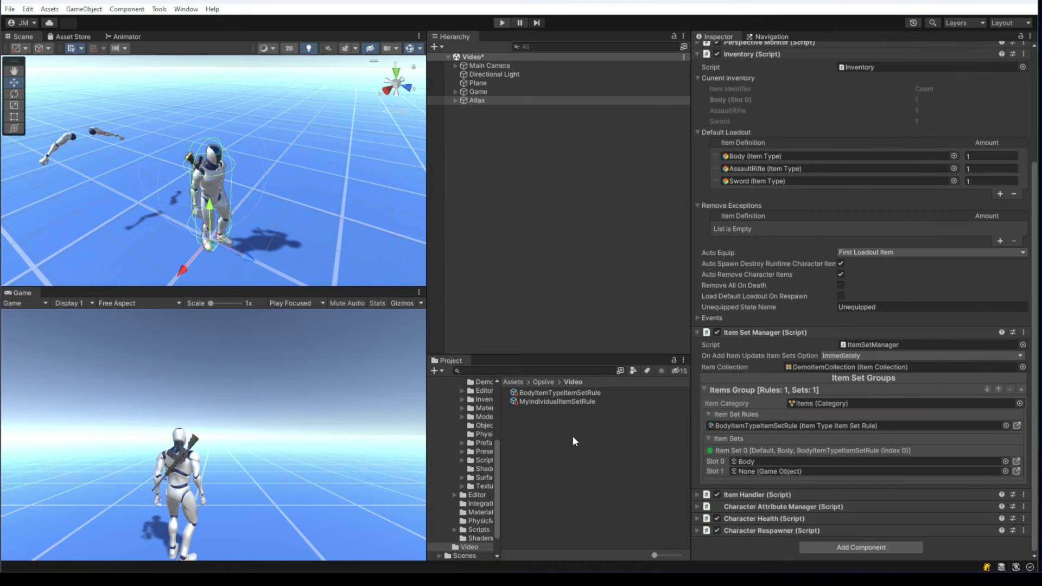
pyautogui.click(580, 394)
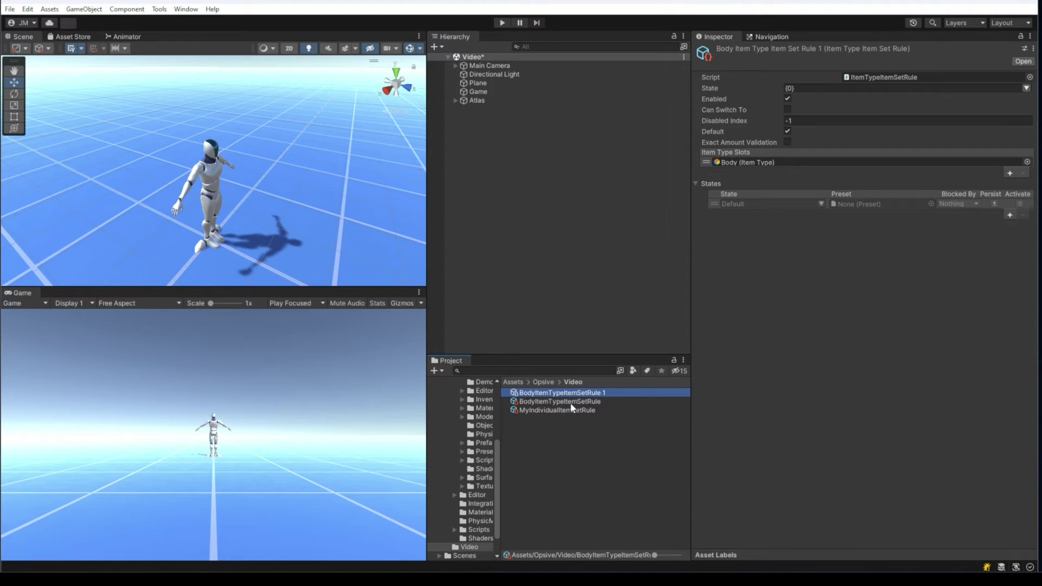
pyautogui.click(603, 393)
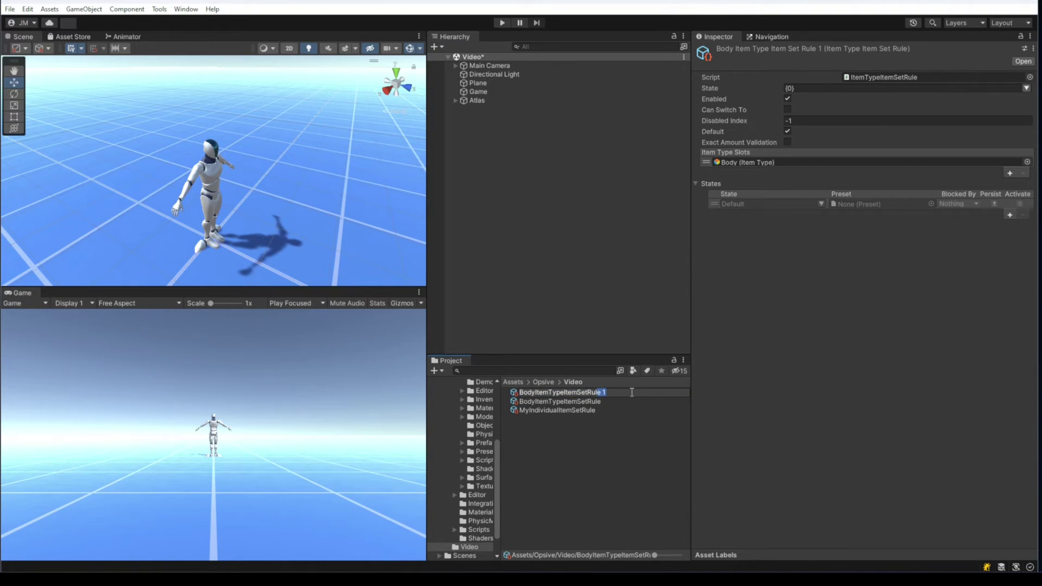
pyautogui.press('BackSpace')
pyautogui.press('Delete')
pyautogui.press('Delete')
pyautogui.press('Delete')
pyautogui.press('Delete')
pyautogui.write('AssaultRifle')
pyautogui.press('Return')
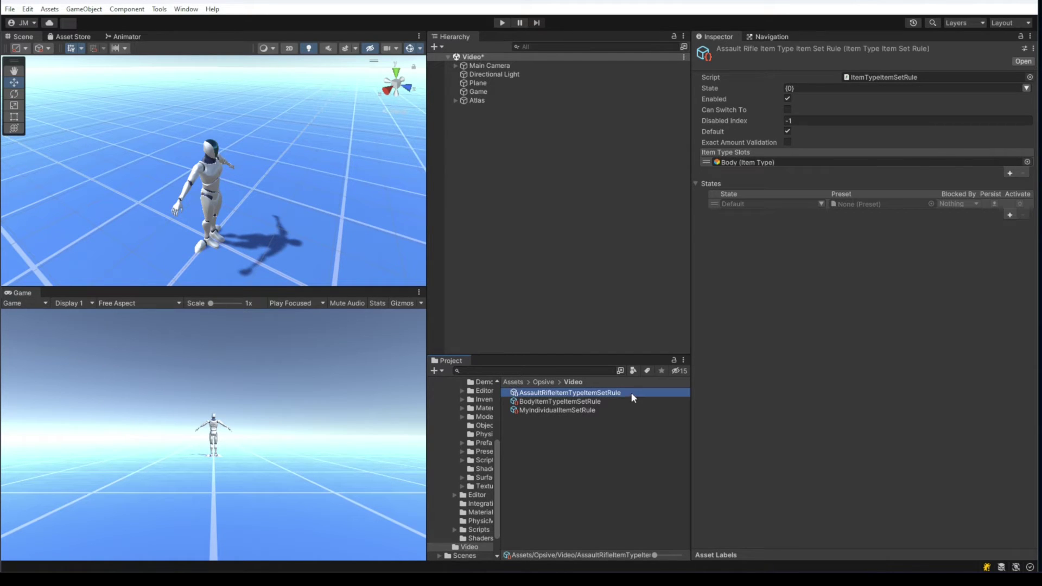
# Step: Set the slot to AssaultRifle, add an empty second slot, and keep AssaultRifle first
pyautogui.click(1026, 162)
pyautogui.doubleClick(687, 197)
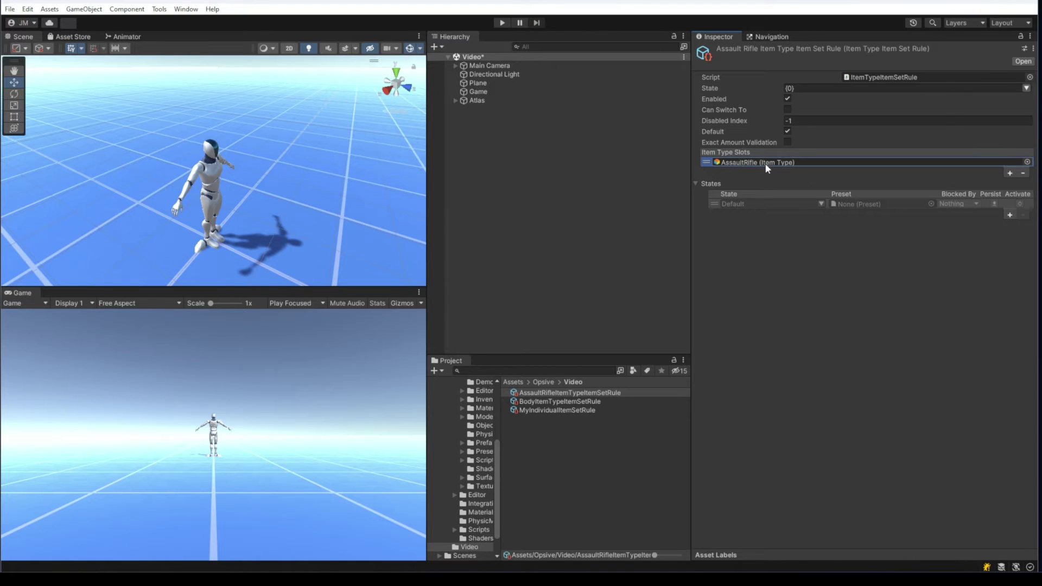
pyautogui.click(1009, 173)
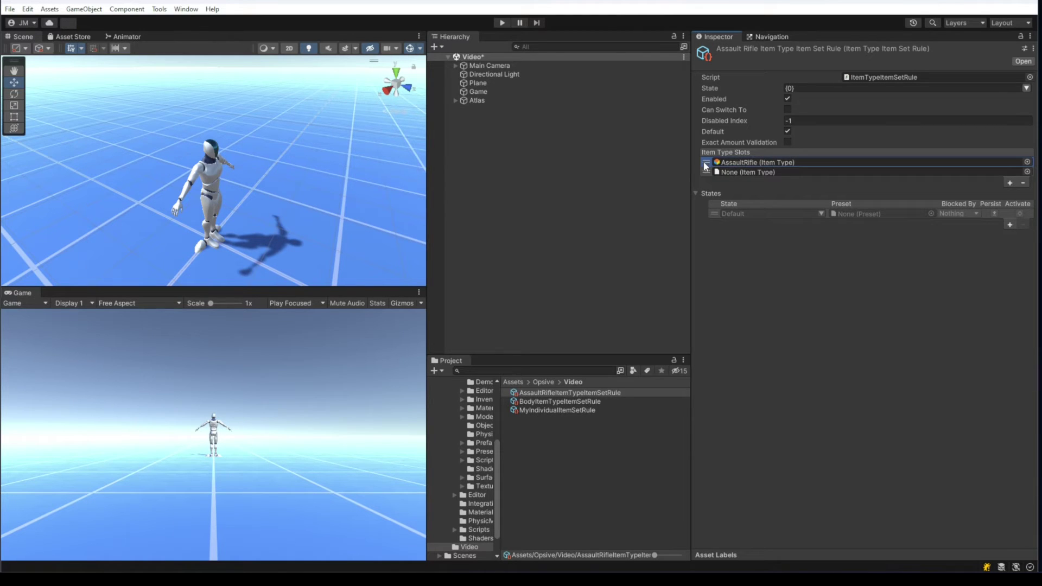
pyautogui.moveTo(705, 162); pyautogui.dragTo(701, 176)
pyautogui.moveTo(705, 172); pyautogui.dragTo(709, 164)
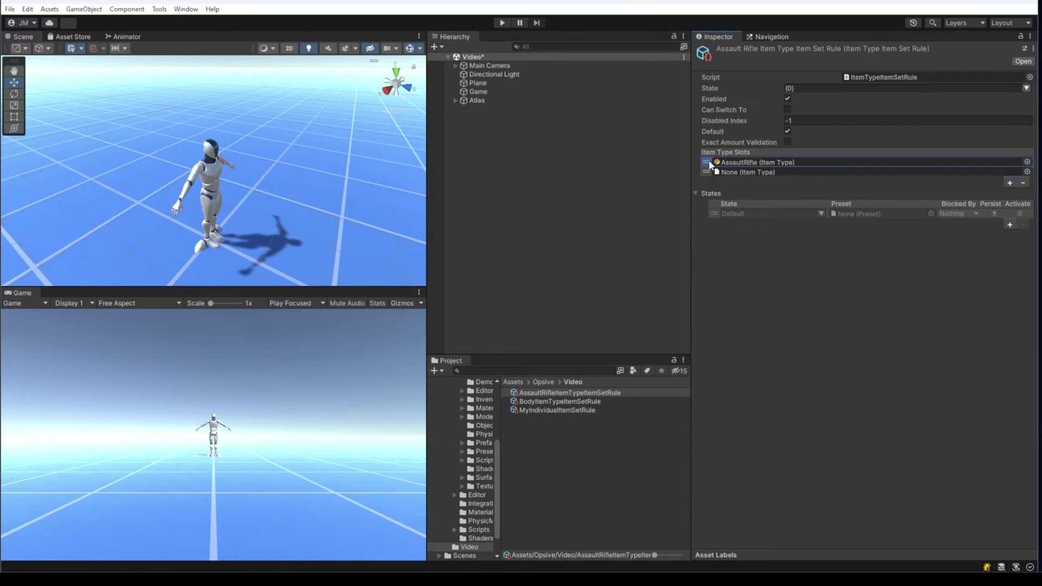